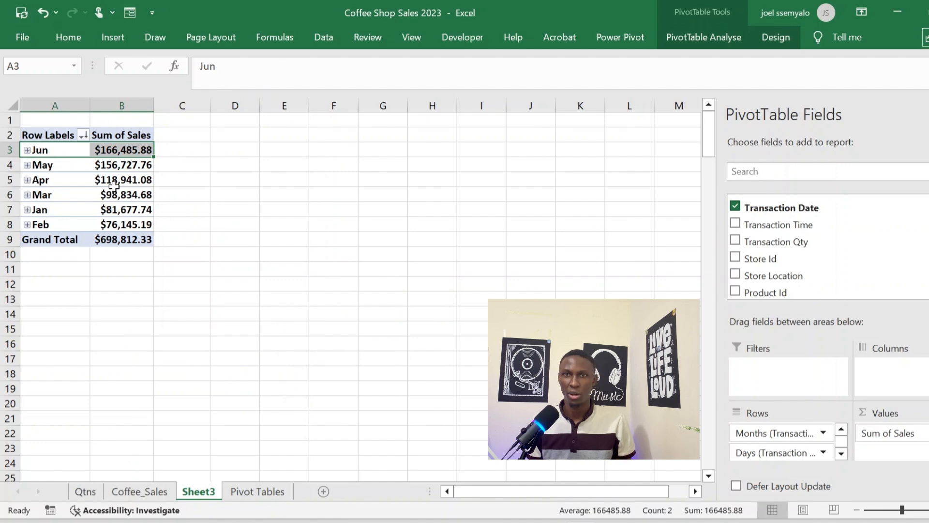
pyautogui.click(58, 165)
pyautogui.click(54, 180)
pyautogui.click(59, 210)
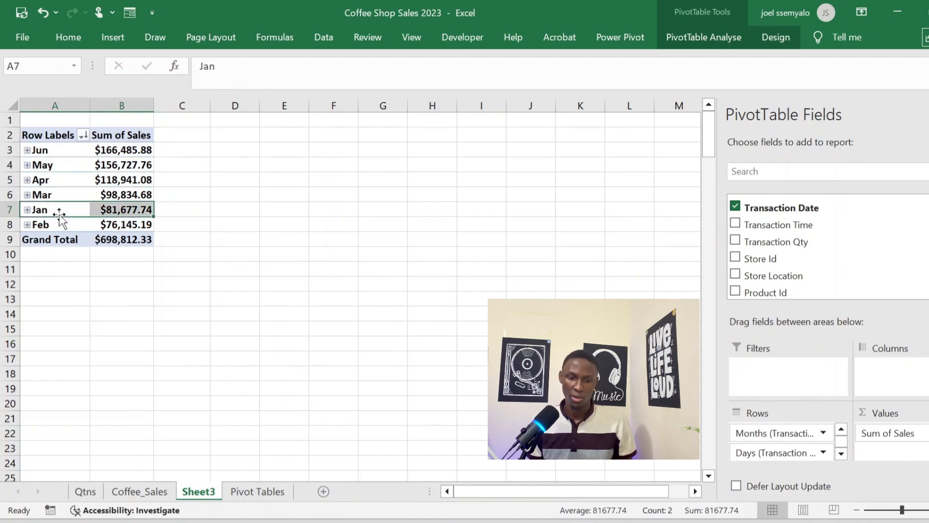
pyautogui.click(128, 209)
pyautogui.click(165, 180)
# - Insert a clustered column PivotChart based on the monthly sales pivot table
pyautogui.click(145, 167)
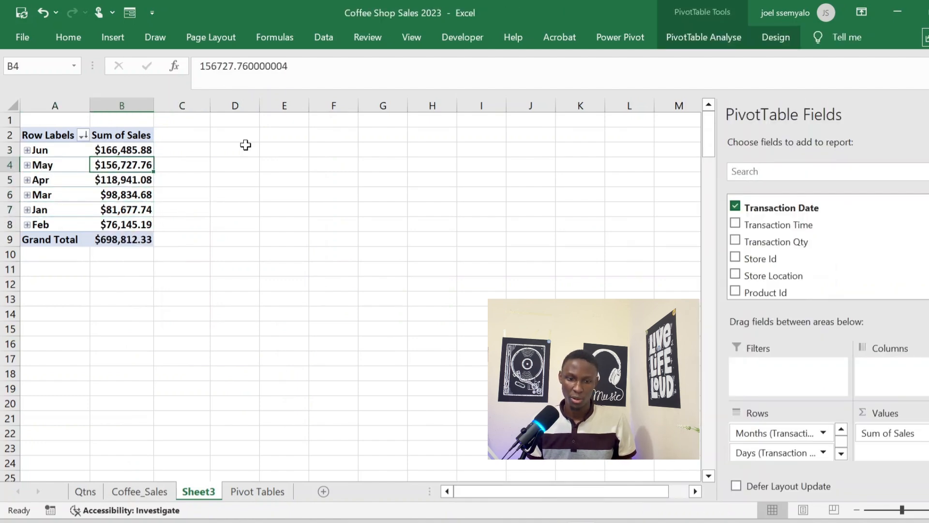
pyautogui.click(717, 34)
pyautogui.click(753, 83)
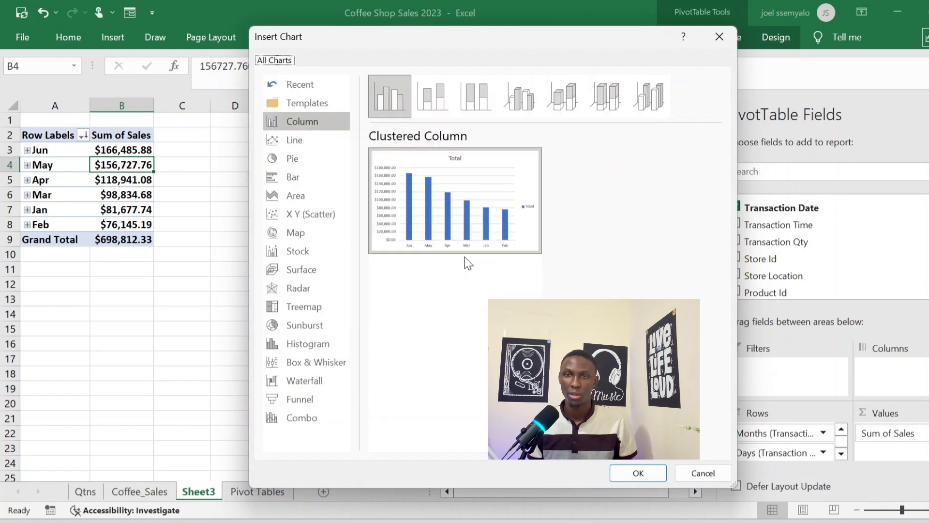
pyautogui.click(635, 472)
# - Move the PivotChart up beside the pivot table and adjust its size
pyautogui.moveTo(546, 185); pyautogui.dragTo(450, 171)
pyautogui.moveTo(450, 290); pyautogui.dragTo(499, 291)
pyautogui.moveTo(418, 228); pyautogui.dragTo(368, 161)
# - Delete the legend and the "Total" title from the PivotChart
pyautogui.click(448, 276)
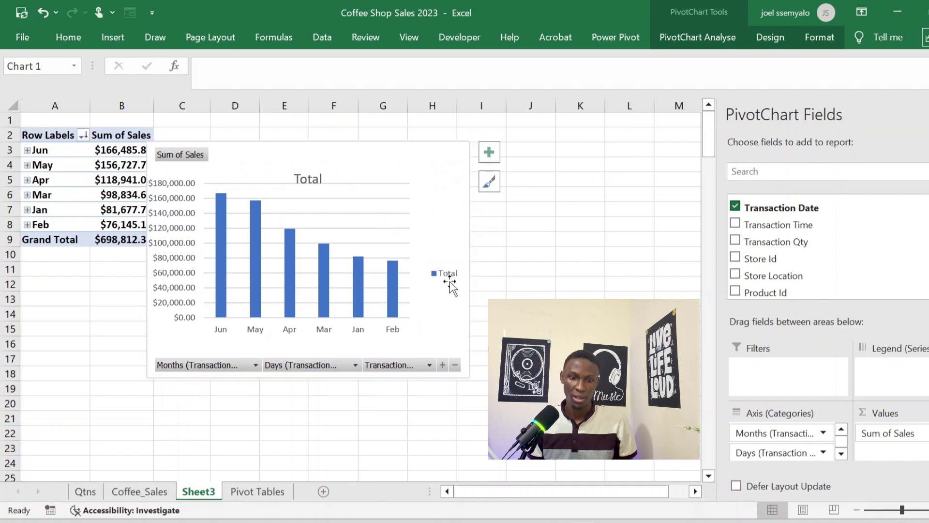
pyautogui.press('Delete')
pyautogui.click(307, 179)
pyautogui.press('Delete')
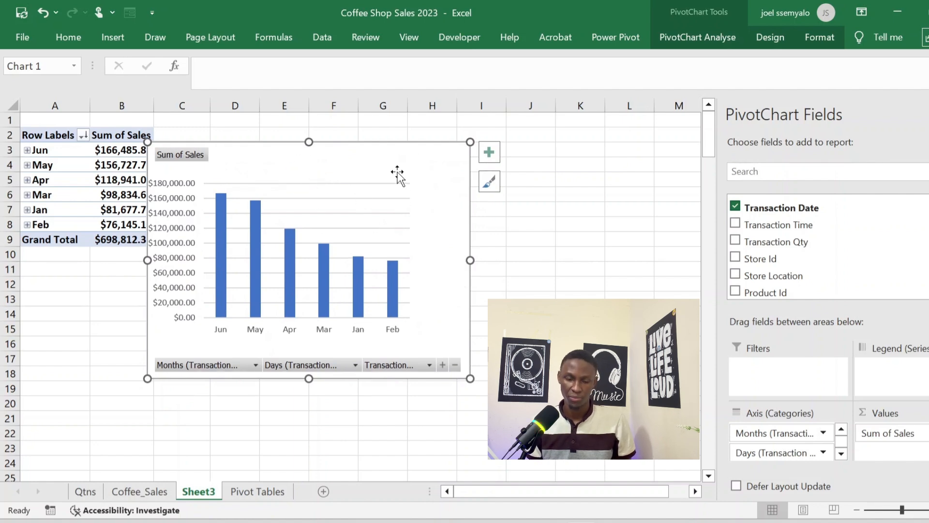
pyautogui.moveTo(392, 159); pyautogui.dragTo(401, 144)
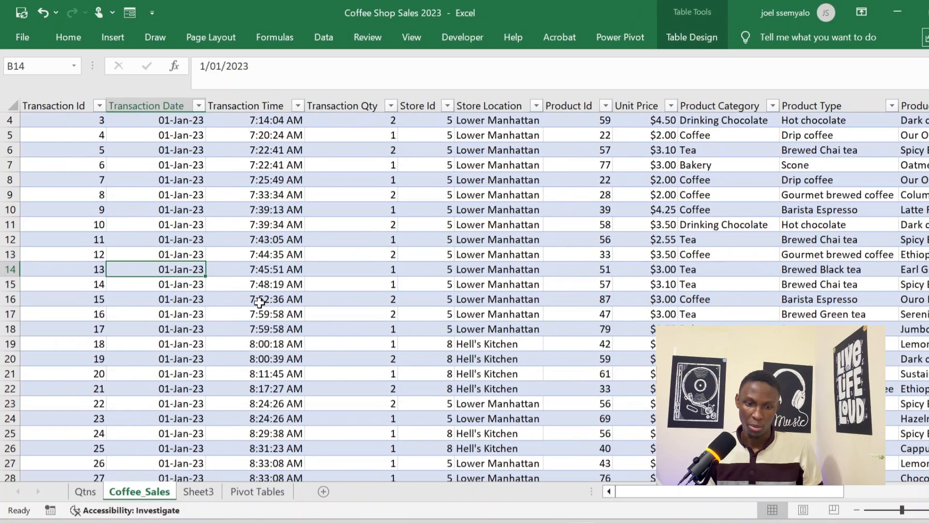
# - Examine the Coffee_Sales data from its first to its last column and down to its last row
pyautogui.scroll(1, 259, 302)
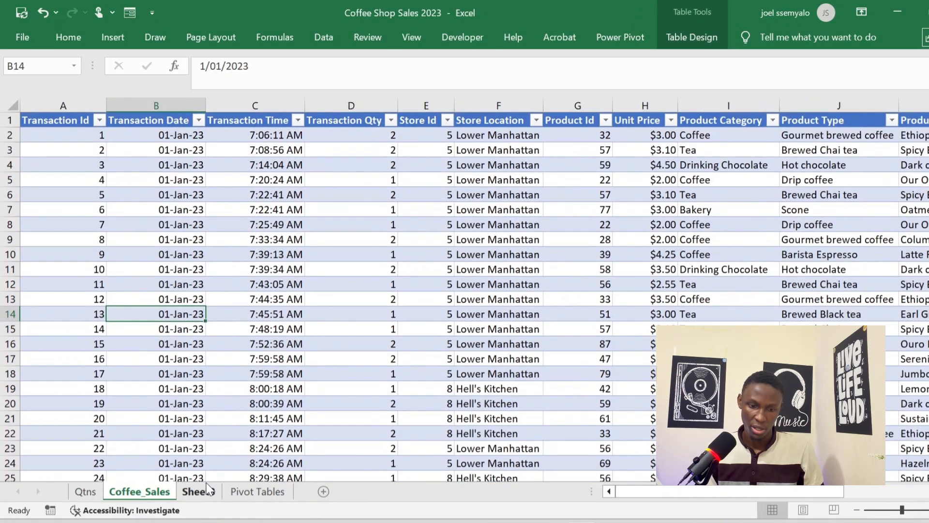
pyautogui.scroll(-1, 184, 354)
pyautogui.scroll(1, 184, 354)
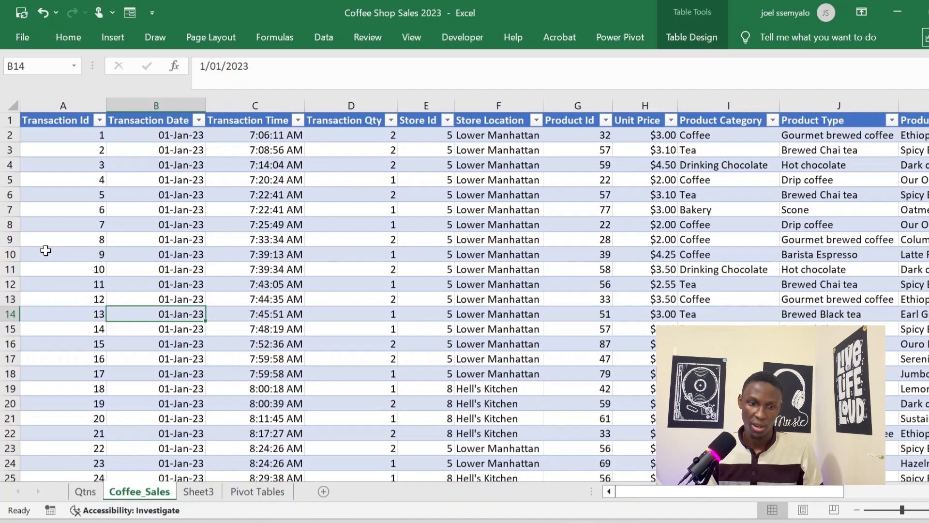
pyautogui.click(64, 125)
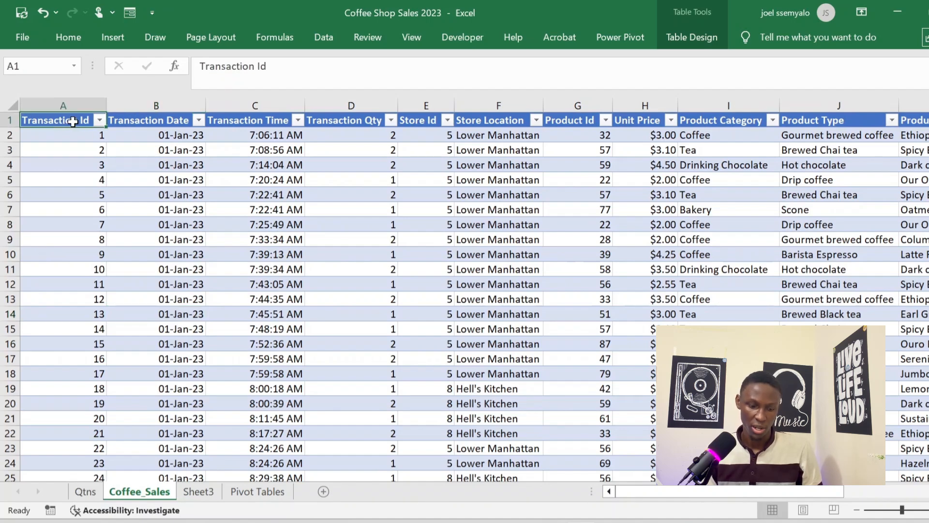
pyautogui.hotkey('ctrl', 'Right')
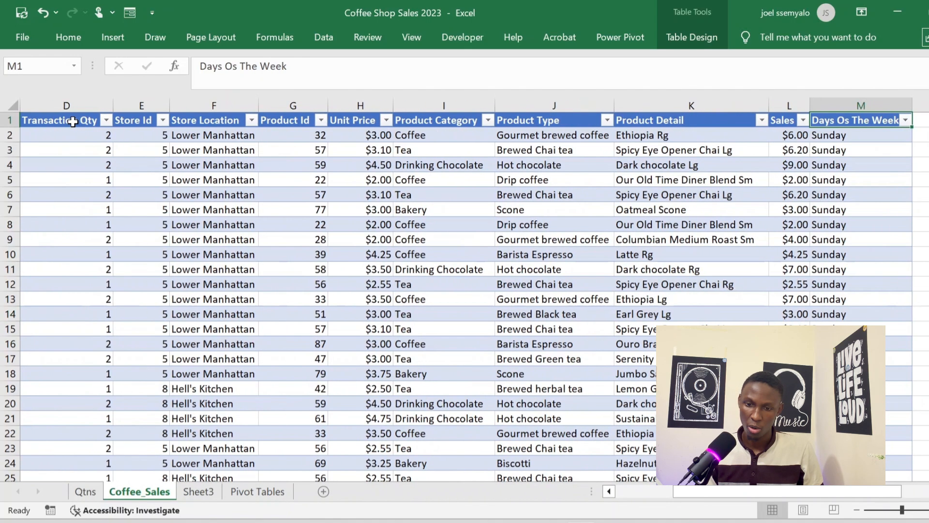
pyautogui.hotkey('ctrl', 'Left')
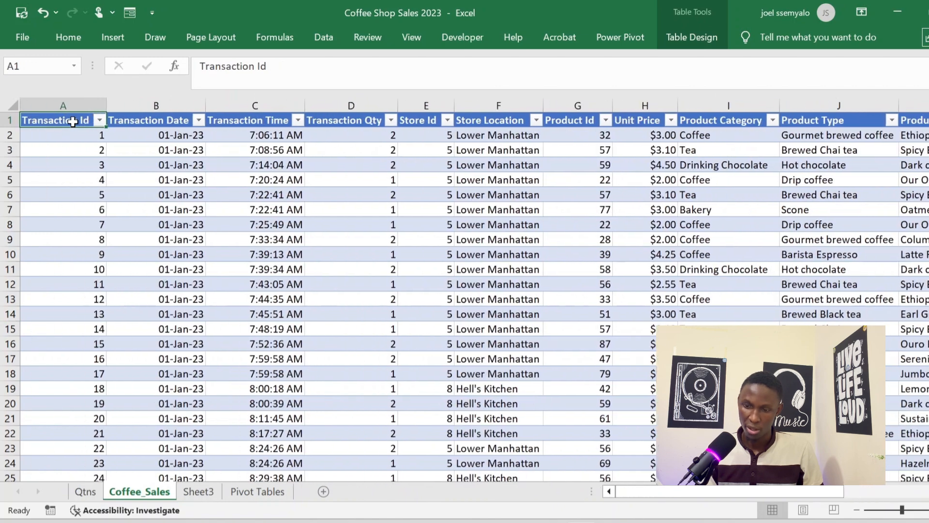
pyautogui.hotkey('ctrl', 'Down')
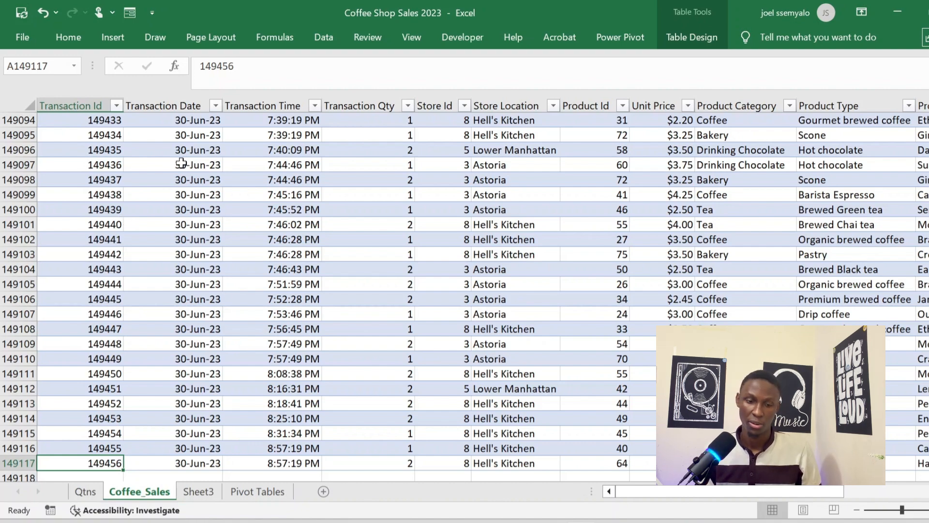
pyautogui.scroll(9, 138, 252)
pyautogui.scroll(2, 138, 252)
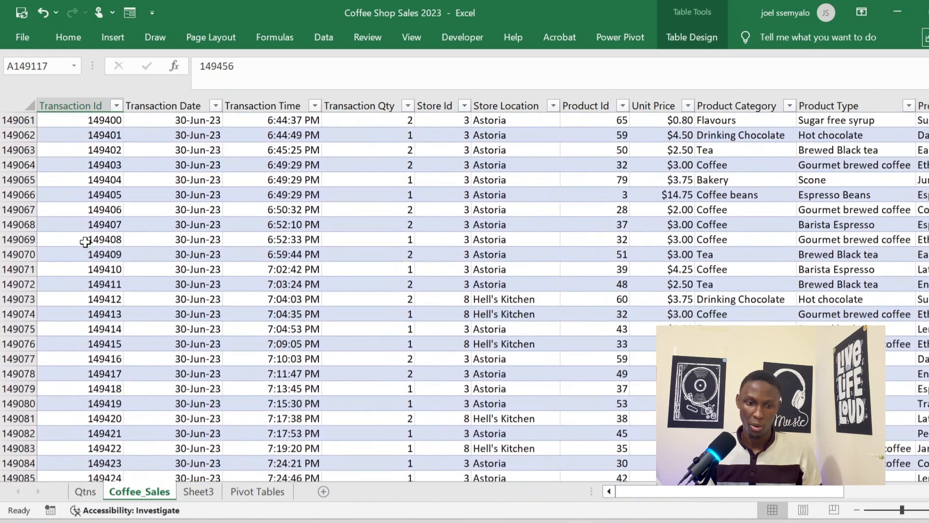
pyautogui.click(85, 242)
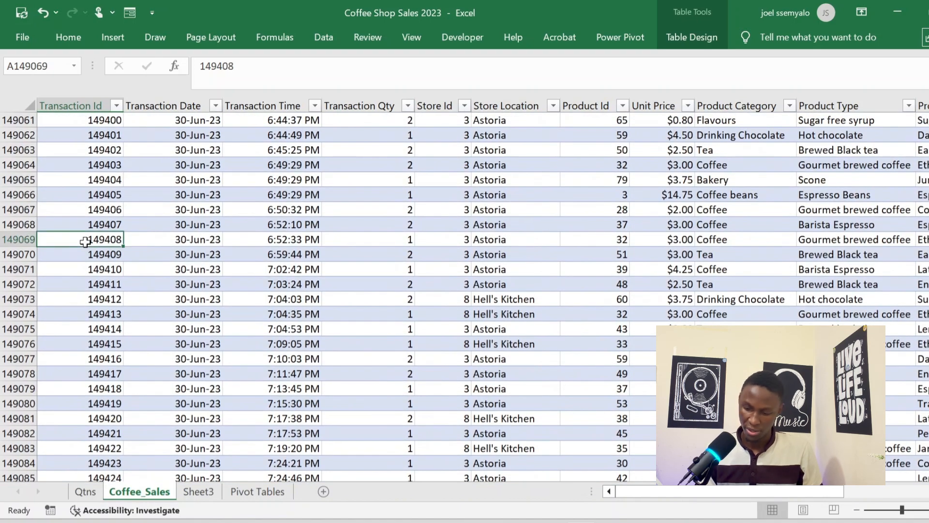
pyautogui.hotkey('ctrl', 'Up')
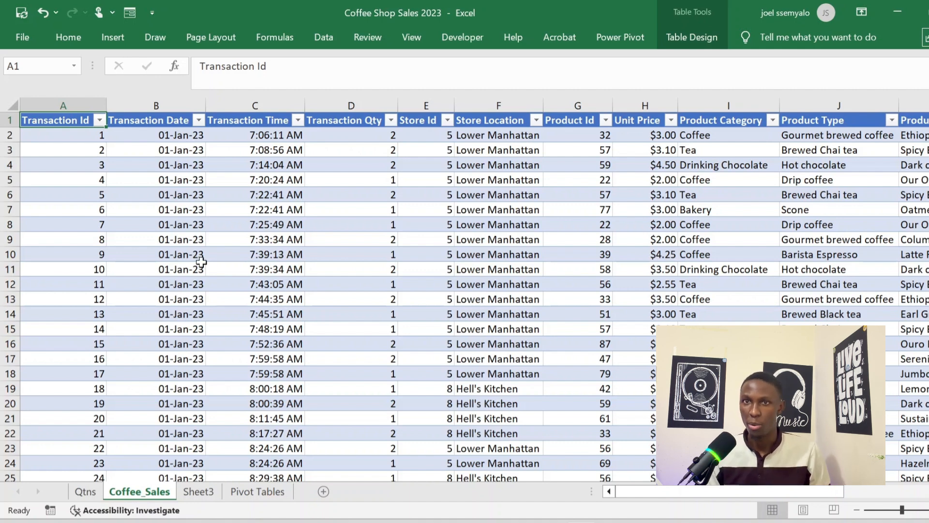
# - Select the entire table on the Coffee_Sales sheet and check its table name in the table design settings
pyautogui.click(72, 165)
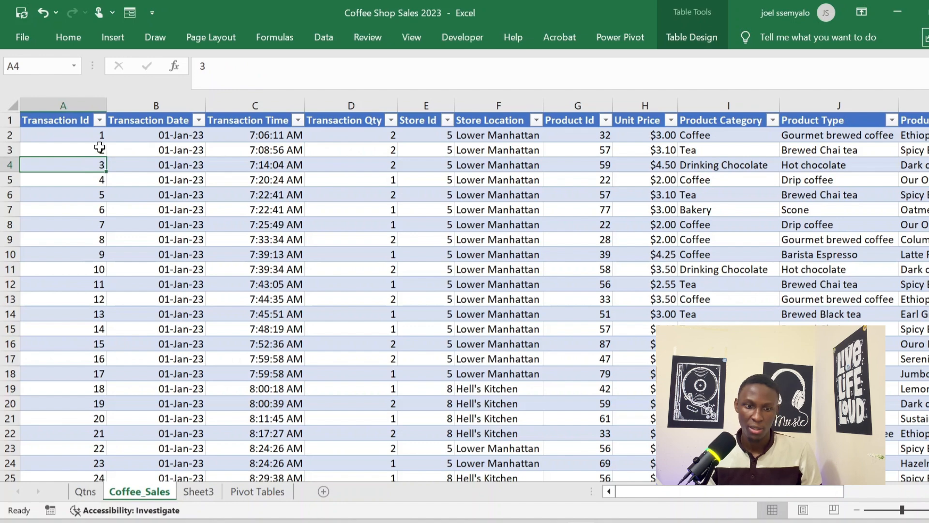
pyautogui.click(80, 146)
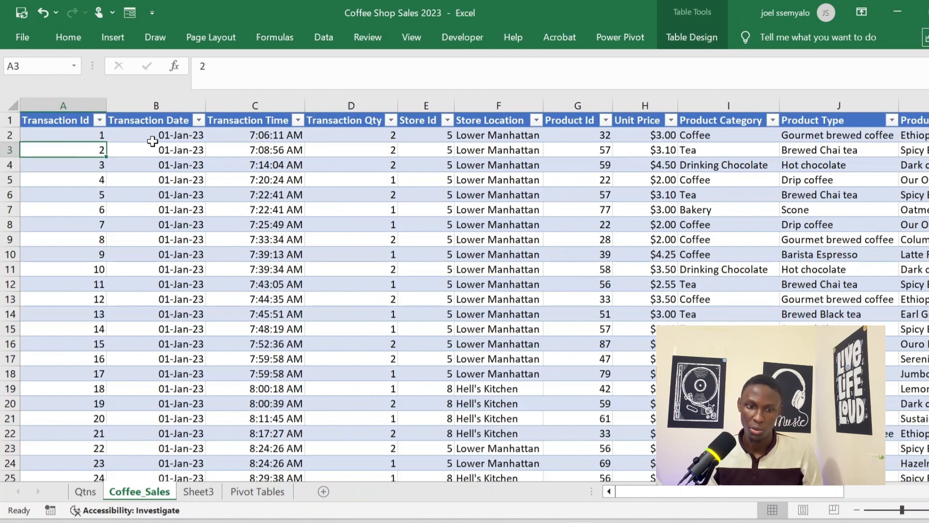
pyautogui.hotkey('ctrl', 'a')
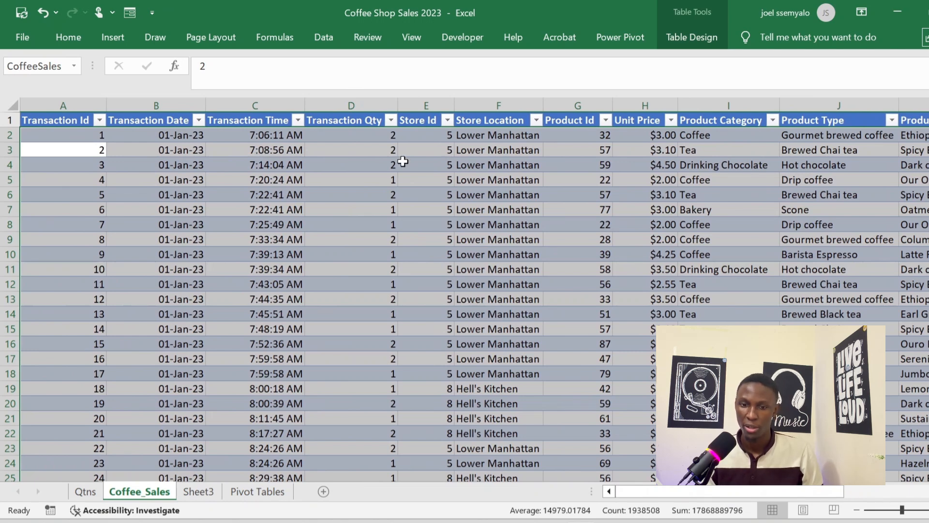
pyautogui.click(437, 164)
pyautogui.click(675, 47)
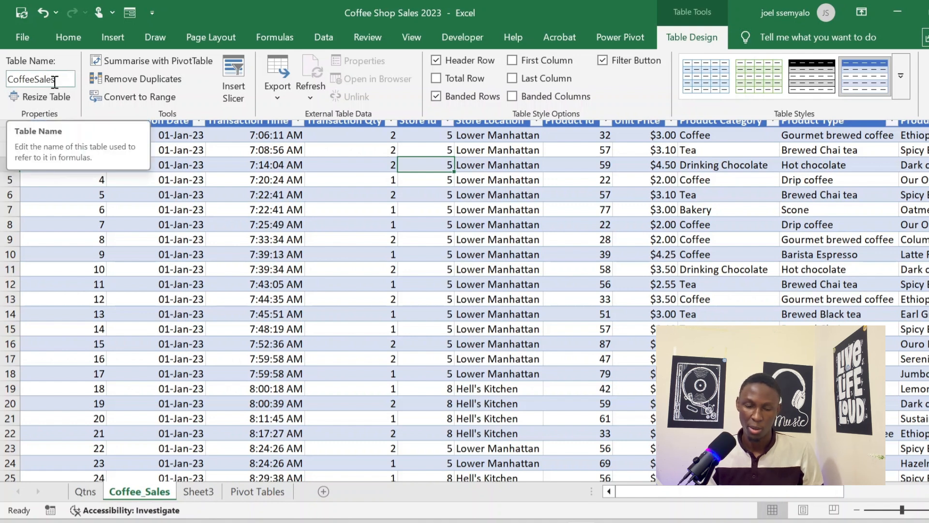
pyautogui.click(144, 282)
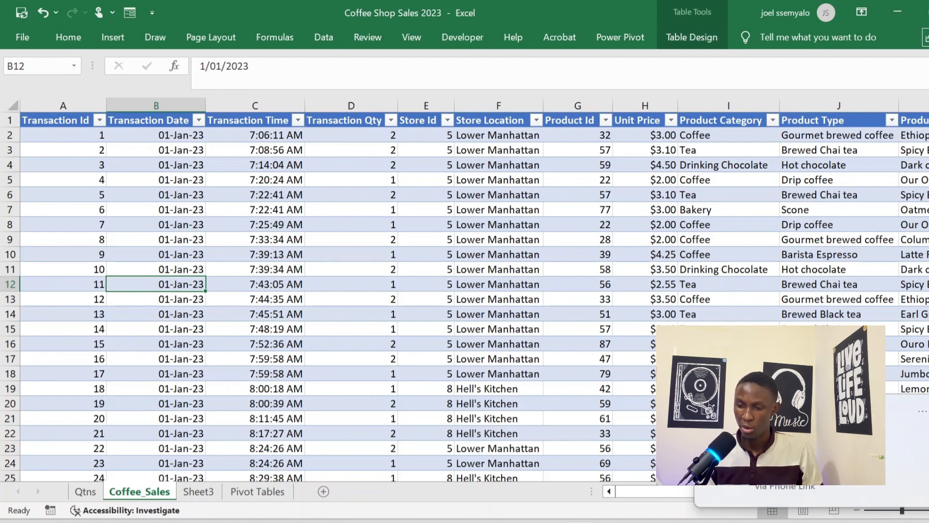
# - Insert a PivotTable from the CoffeeSales table into the existing worksheet Sheet3 at cell A2
pyautogui.click(129, 207)
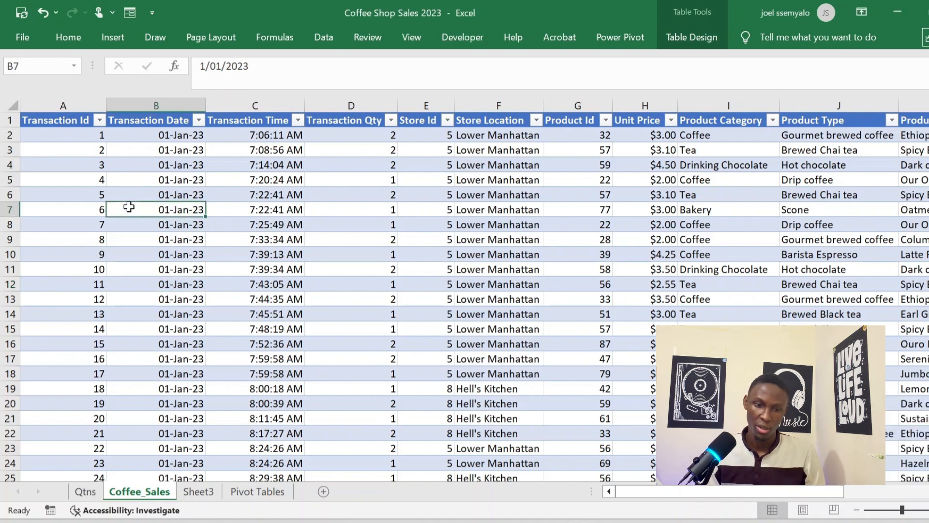
pyautogui.click(166, 176)
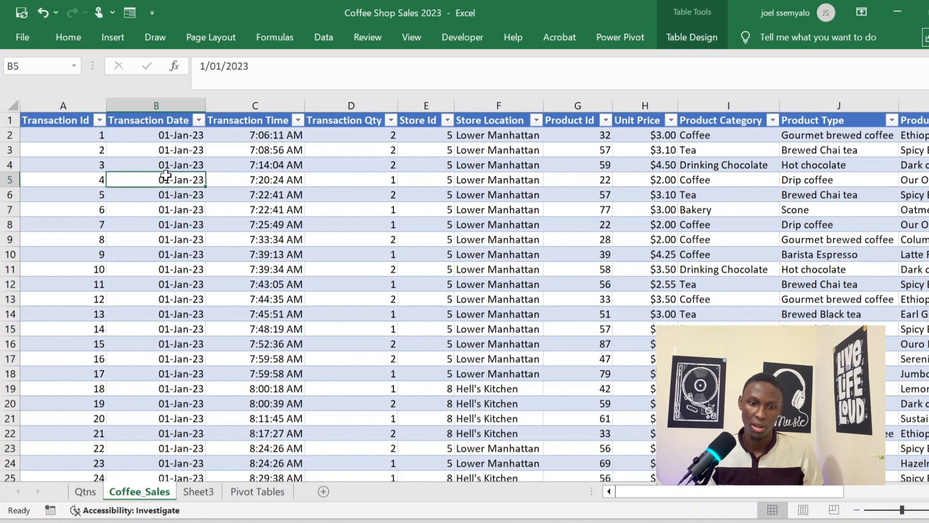
pyautogui.click(122, 39)
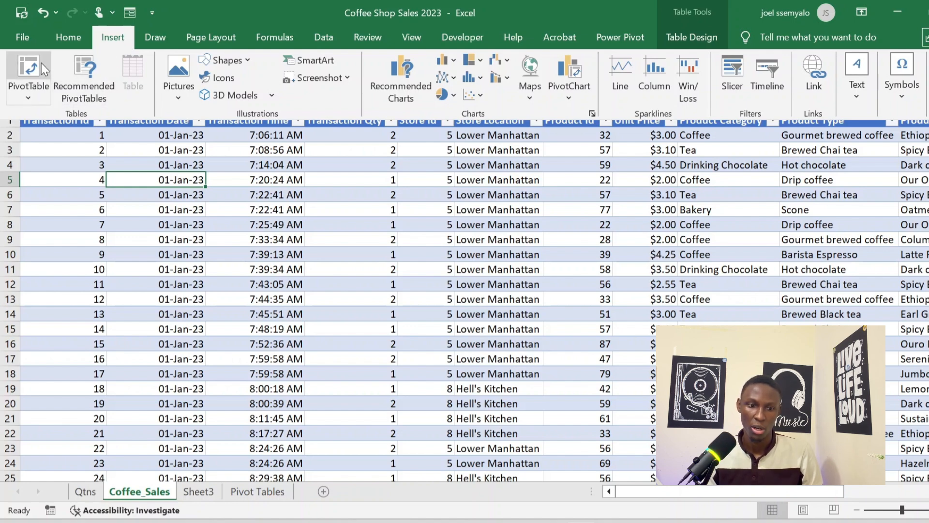
pyautogui.click(27, 65)
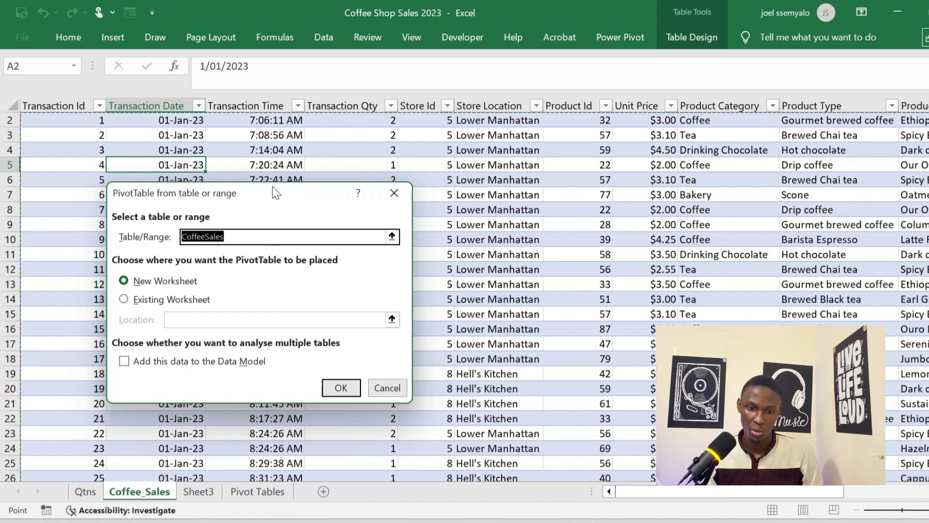
pyautogui.moveTo(261, 199); pyautogui.dragTo(276, 173)
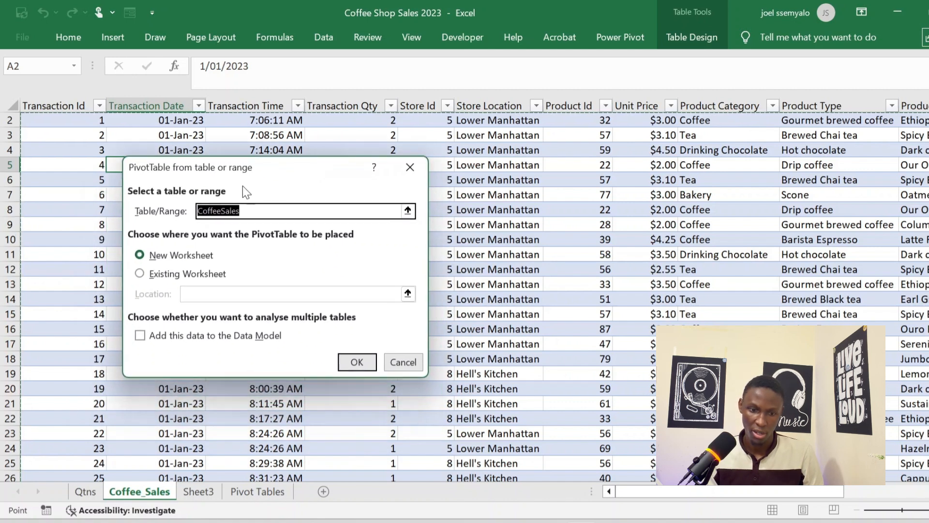
pyautogui.click(140, 275)
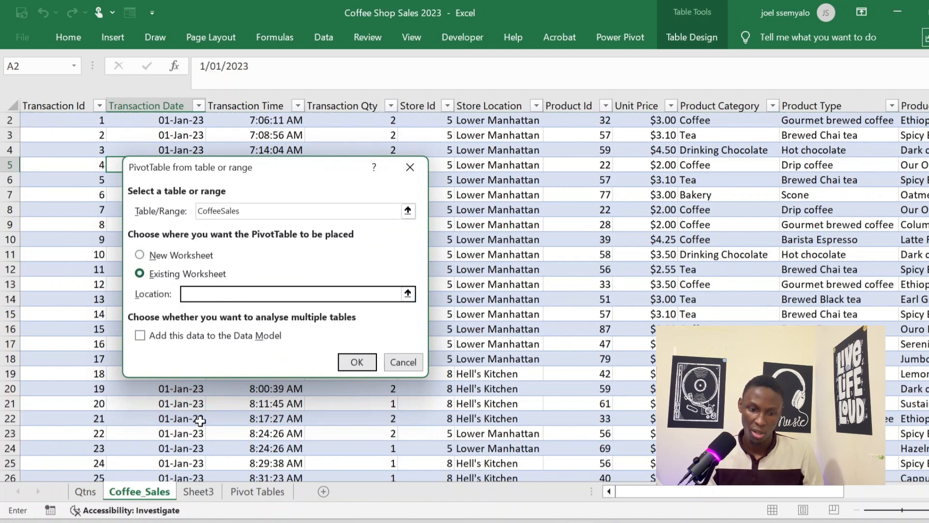
pyautogui.click(200, 492)
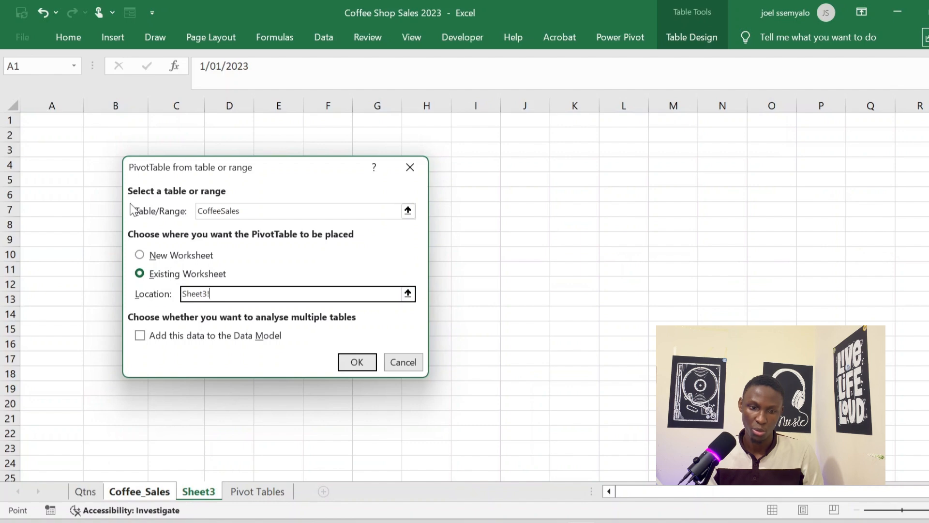
pyautogui.click(49, 138)
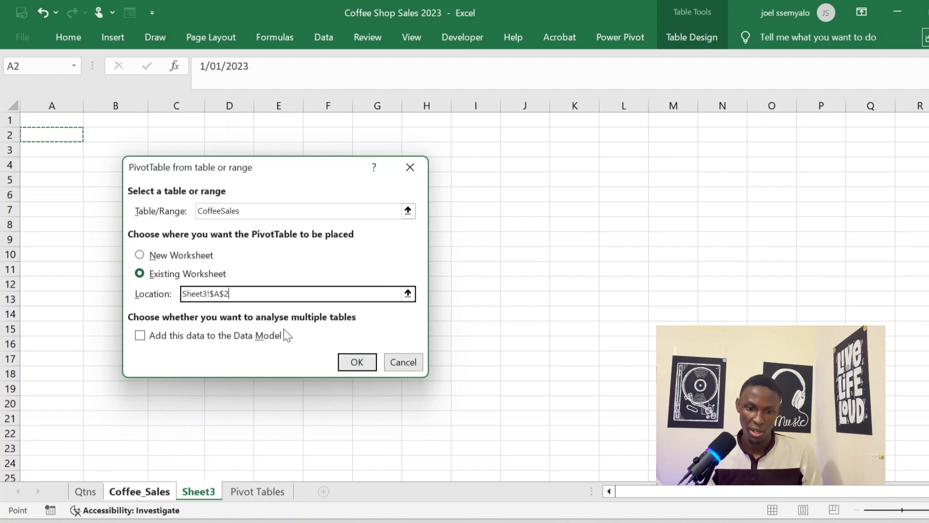
pyautogui.click(356, 363)
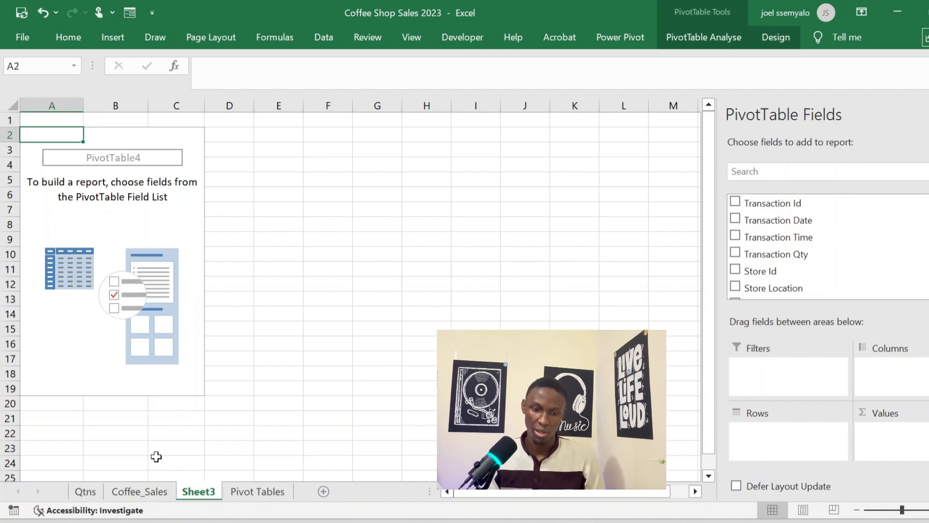
# - Review the Coffee_Sales data and the analysis questions on the Qtns sheet
pyautogui.click(151, 491)
pyautogui.scroll(2, 251, 333)
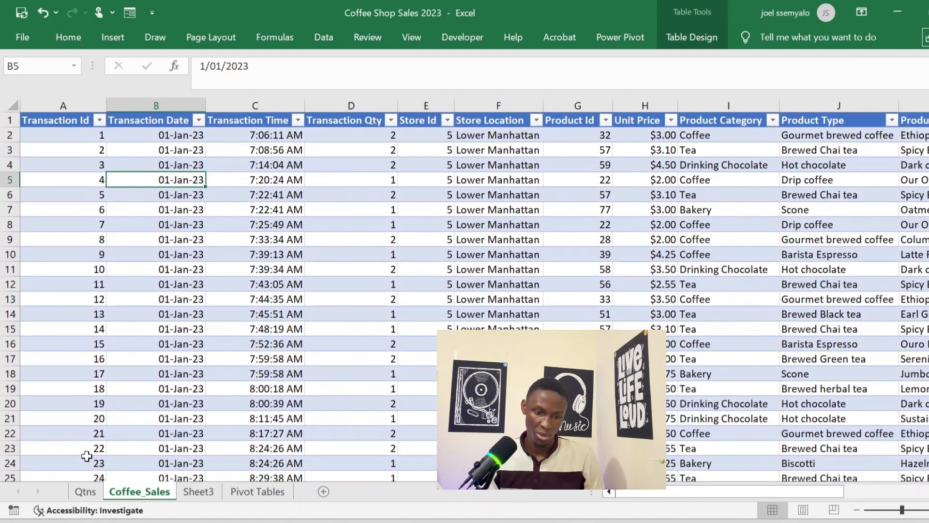
pyautogui.click(85, 491)
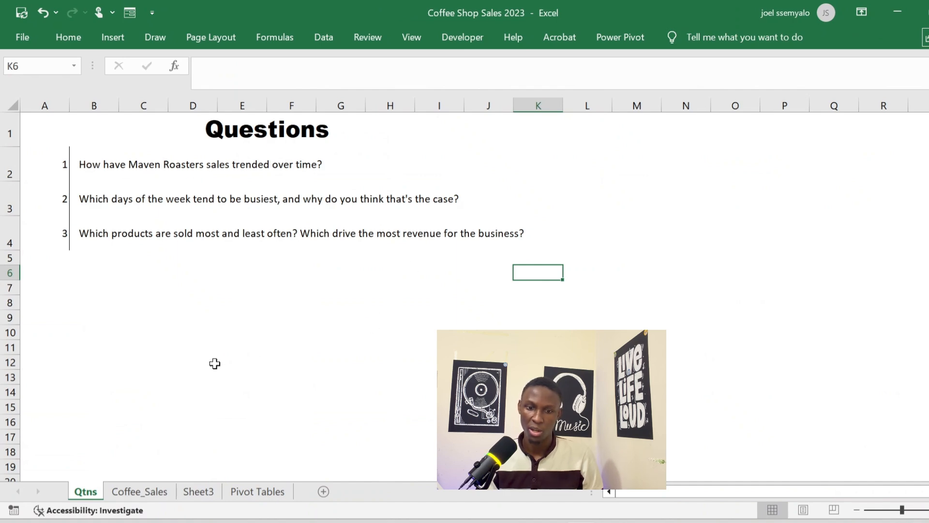
pyautogui.click(144, 491)
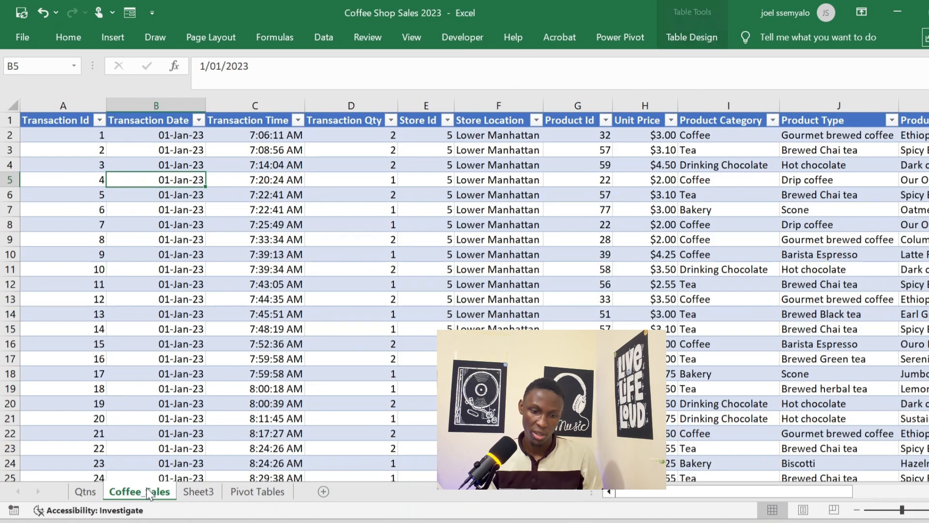
# - Add the Sales field as a sum to the values of the empty PivotTable on Sheet3
pyautogui.click(196, 492)
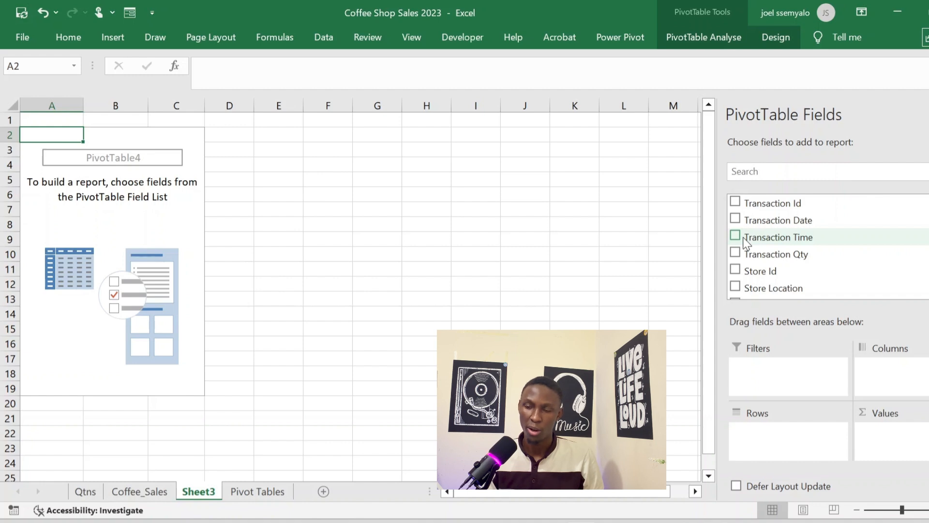
pyautogui.scroll(-3, 796, 247)
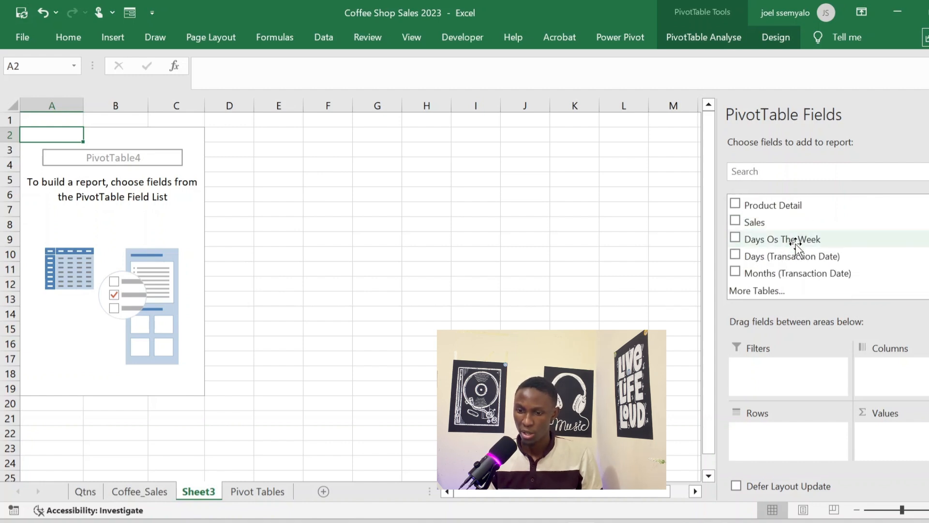
pyautogui.click(735, 221)
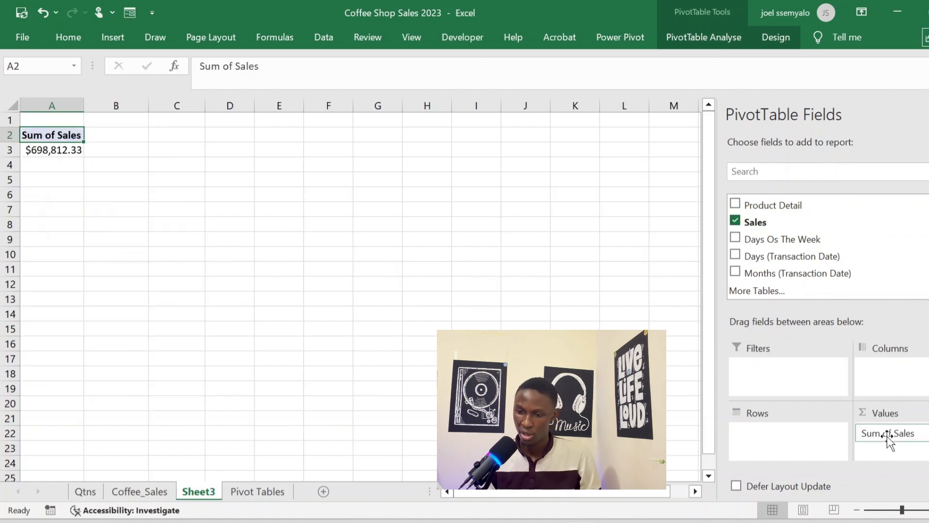
# - Add the Transaction Date field to the rows of the PivotTable to break sales down by month
pyautogui.scroll(3, 769, 216)
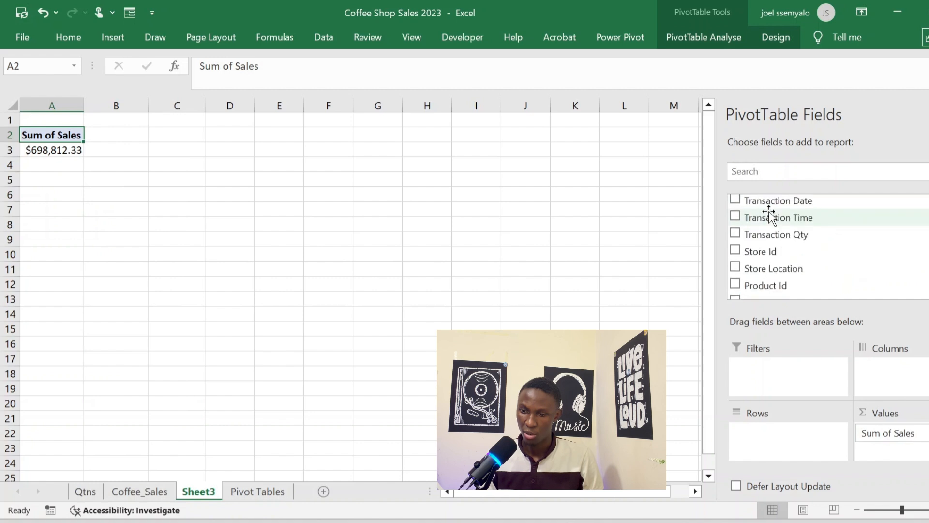
pyautogui.scroll(1, 769, 215)
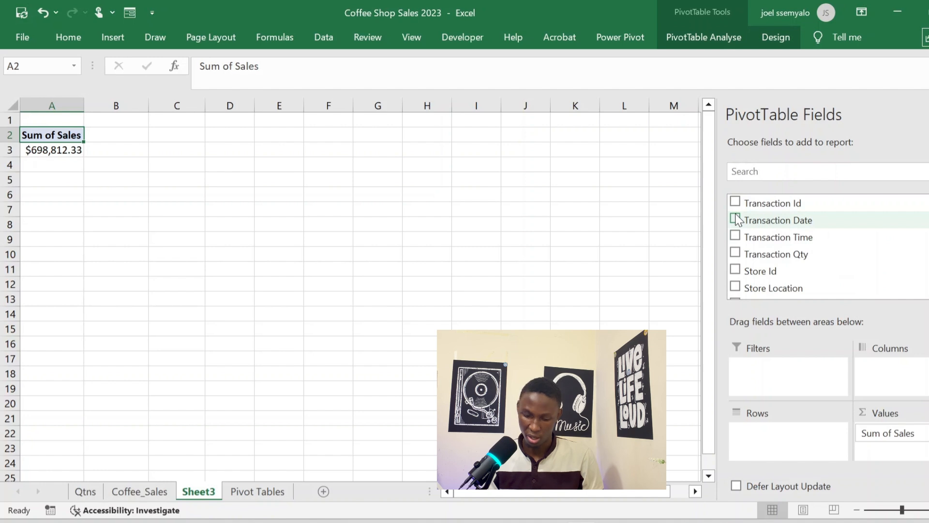
pyautogui.moveTo(736, 219); pyautogui.dragTo(756, 429)
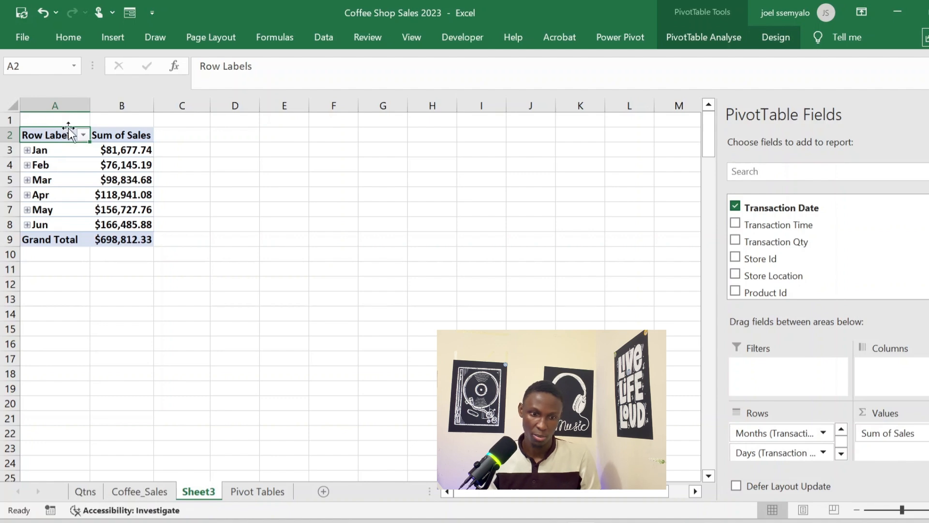
# - Sort the PivotTable's months by Sum of Sales from largest to smallest
pyautogui.click(125, 196)
pyautogui.click(127, 161)
pyautogui.click(126, 153)
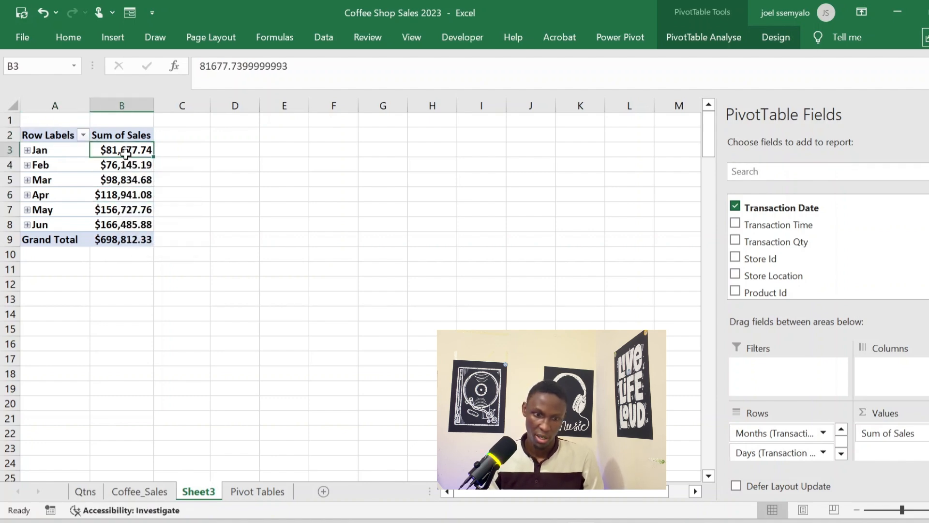
pyautogui.rightClick(126, 154)
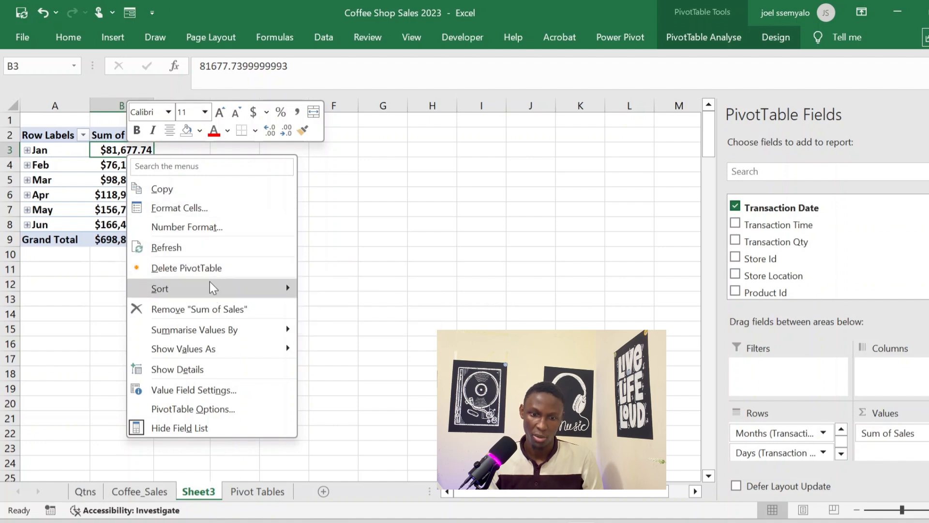
pyautogui.moveTo(209, 287)
pyautogui.click(341, 313)
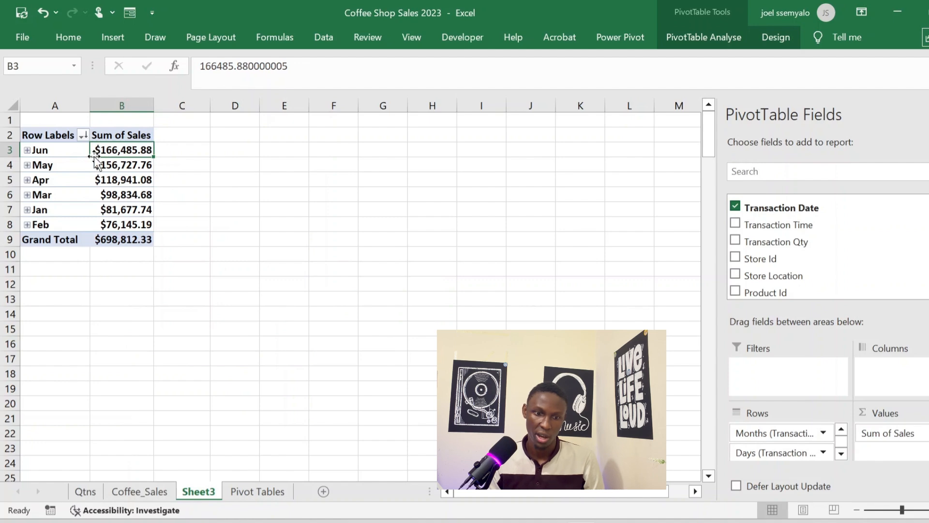
# - Examine the sorted PivotTable rows to compare the sales of each month from June down to February
pyautogui.click(40, 151)
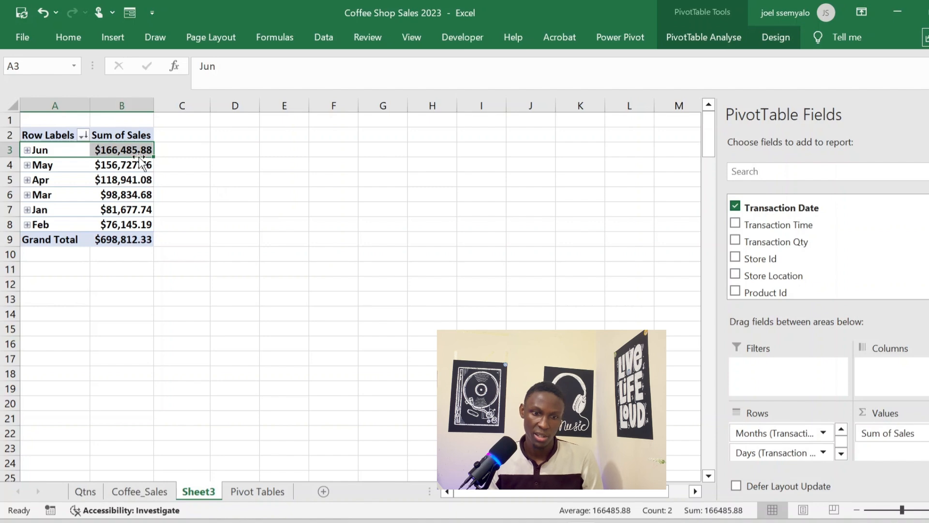
pyautogui.click(46, 165)
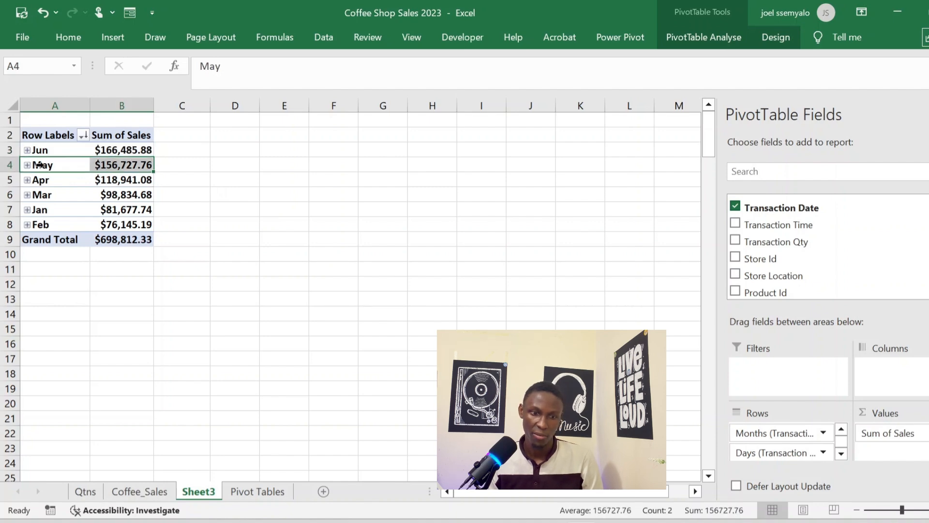
pyautogui.click(39, 181)
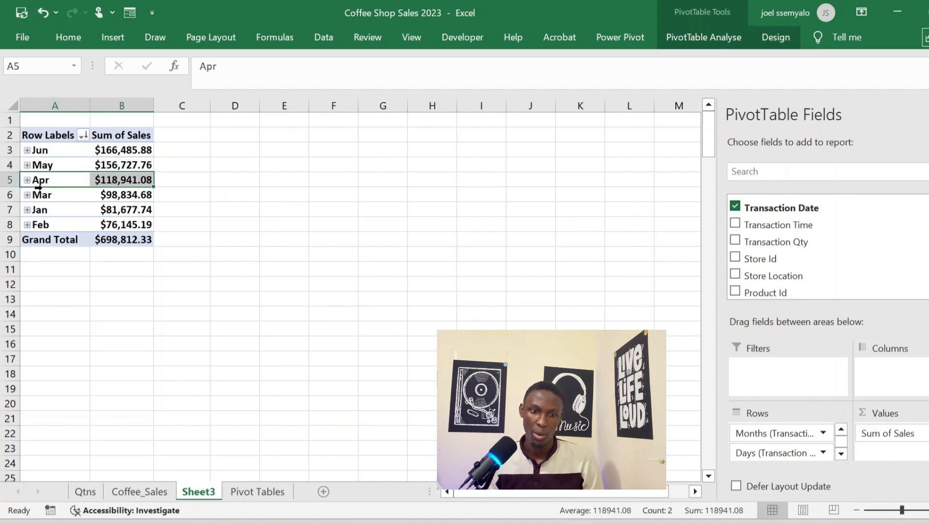
pyautogui.click(35, 203)
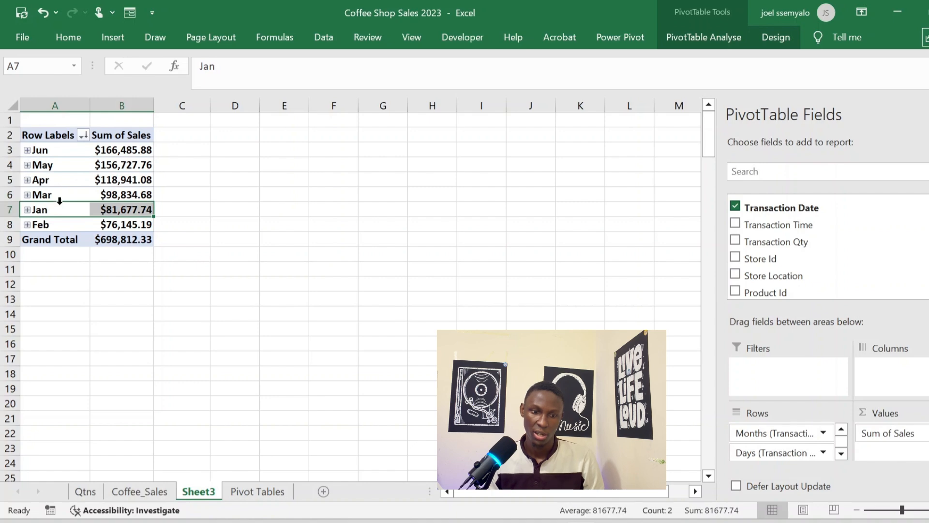
pyautogui.click(103, 223)
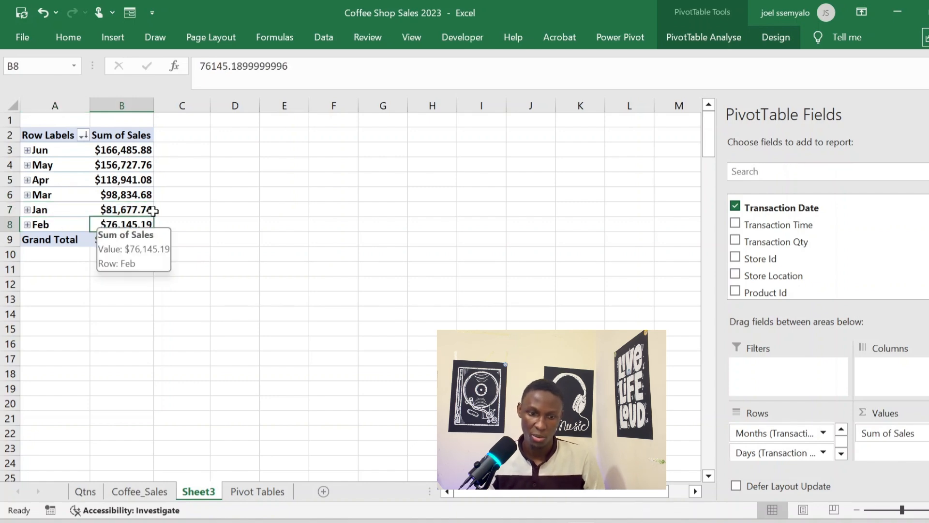
pyautogui.click(145, 209)
pyautogui.click(180, 198)
pyautogui.click(147, 165)
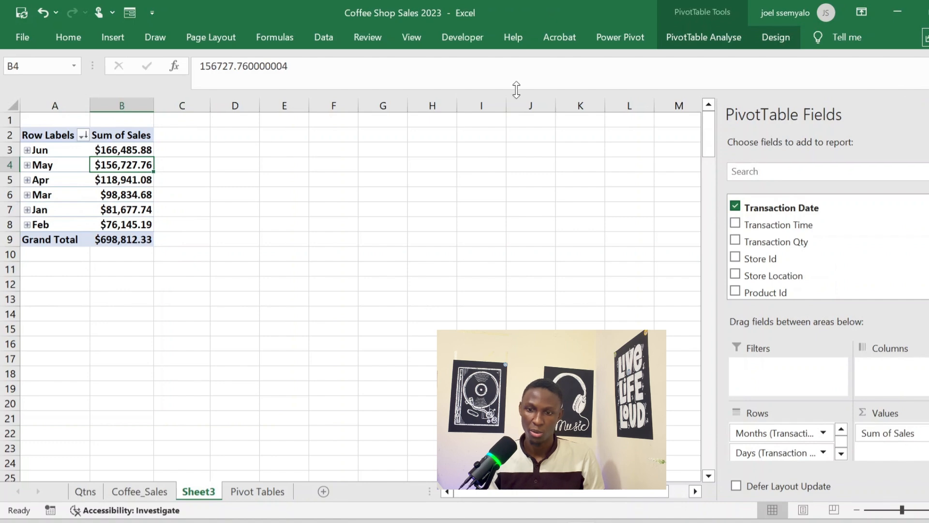
# - Insert a Clustered Column PivotChart based on the monthly sales PivotTable
pyautogui.click(718, 32)
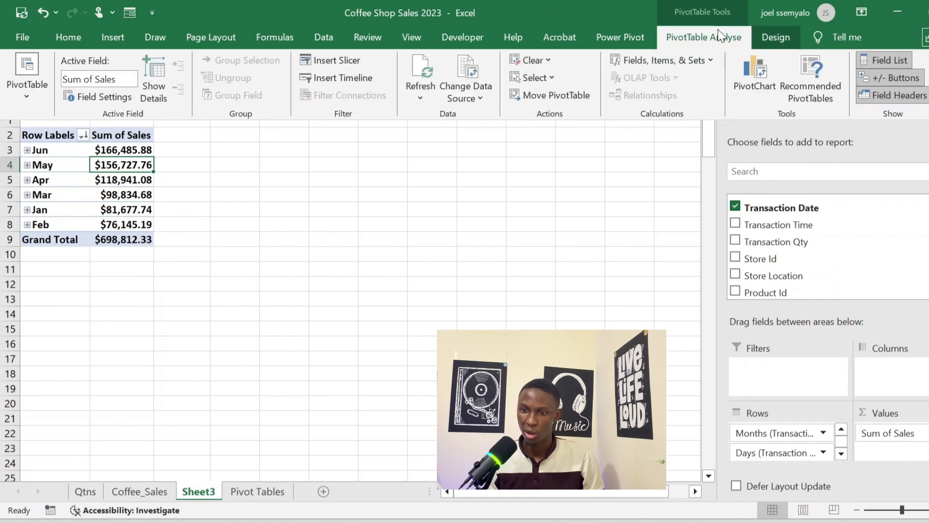
pyautogui.click(763, 68)
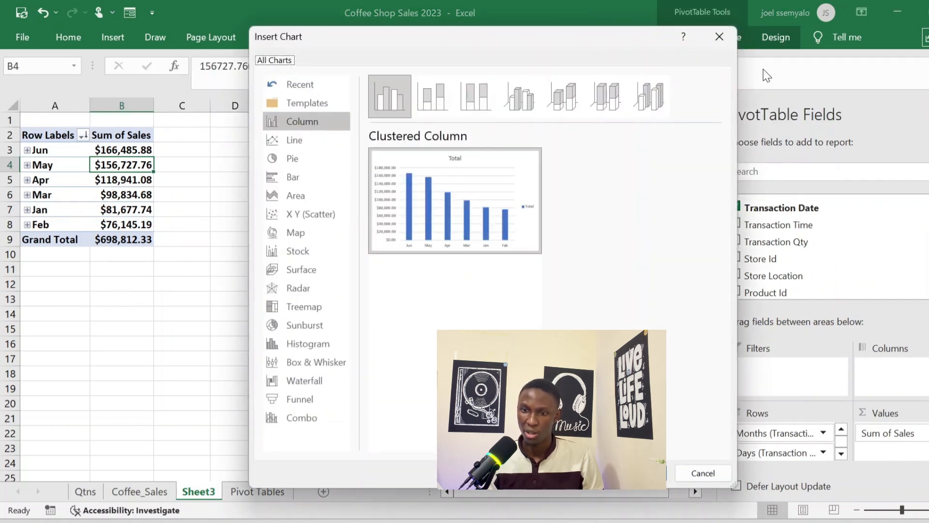
pyautogui.moveTo(466, 168)
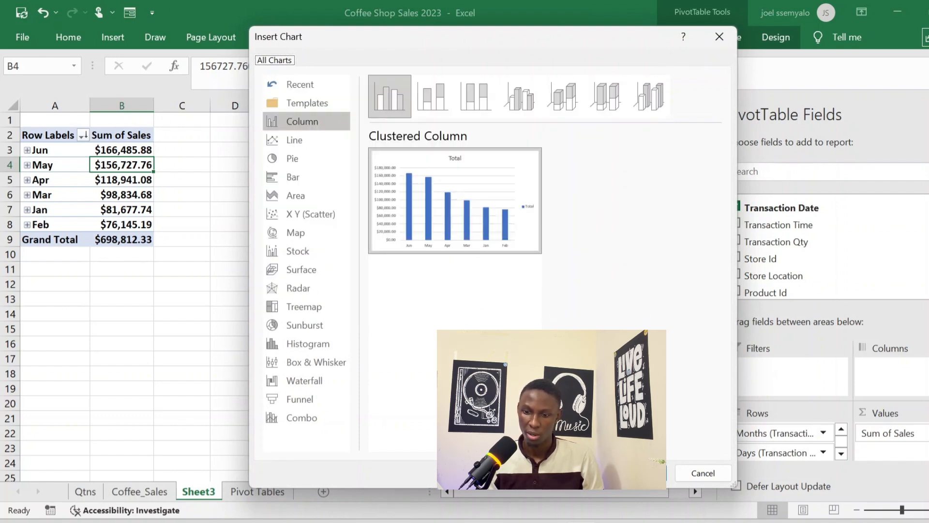
pyautogui.press('Return')
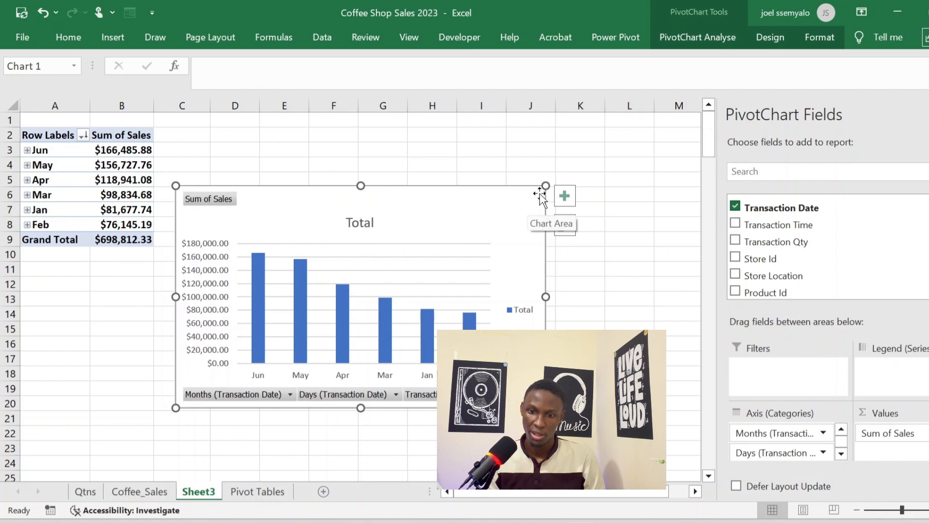
# - Make the PivotChart narrower and slightly taller, and move it up towards the PivotTable
pyautogui.moveTo(545, 186); pyautogui.dragTo(449, 171)
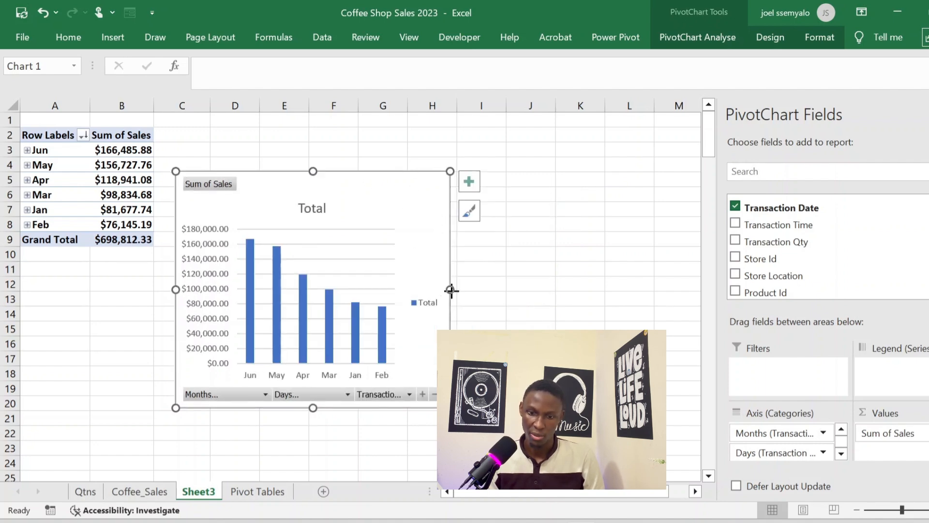
pyautogui.moveTo(450, 291); pyautogui.dragTo(498, 291)
pyautogui.click(436, 230)
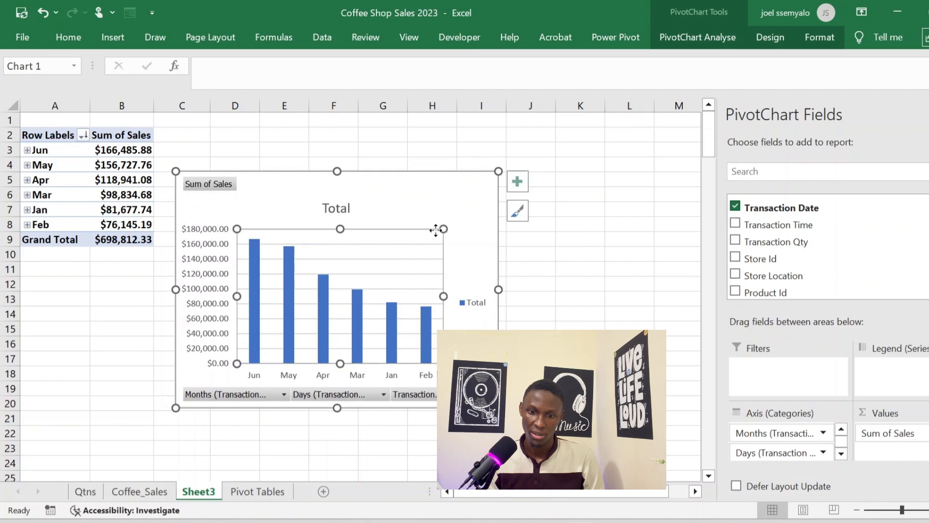
pyautogui.moveTo(436, 230); pyautogui.dragTo(368, 161)
# - Delete the PivotChart's legend and title, and move the chart to column C so it clears the PivotTable
pyautogui.click(449, 280)
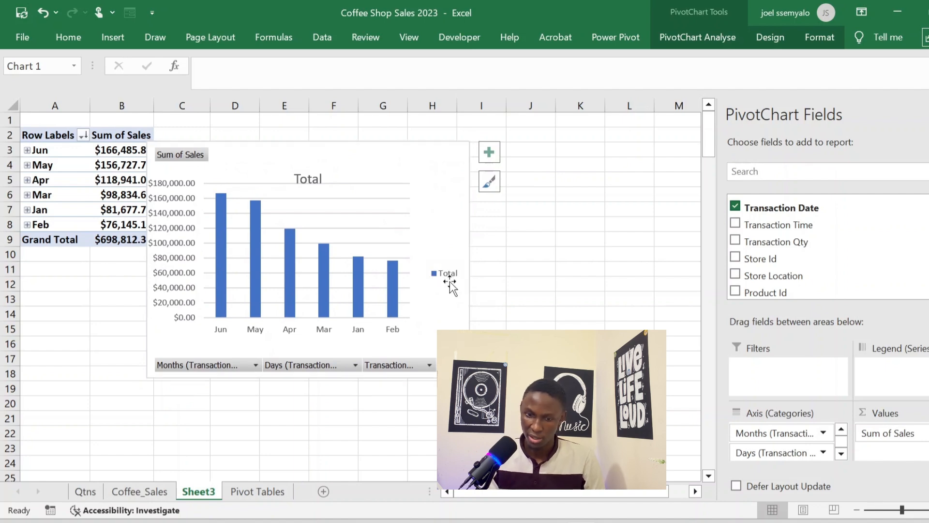
pyautogui.press('Delete')
pyautogui.click(312, 173)
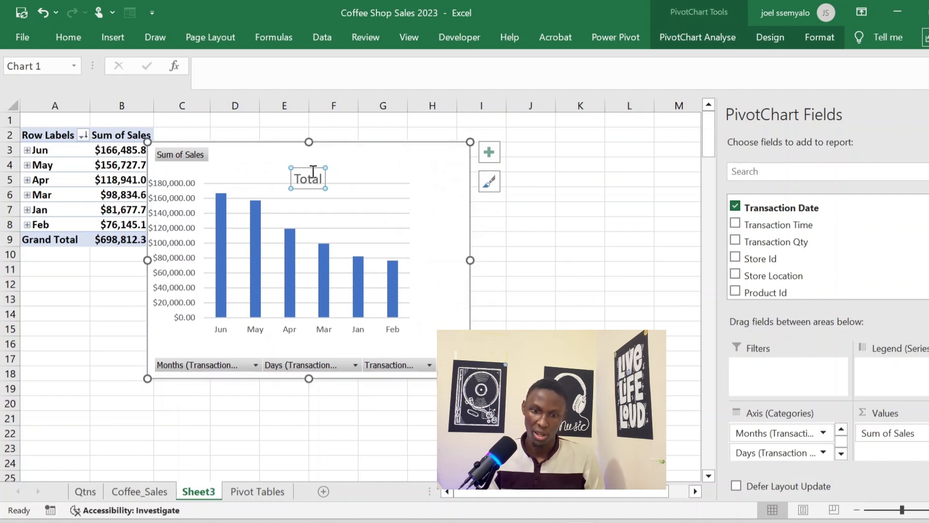
pyautogui.press('Delete')
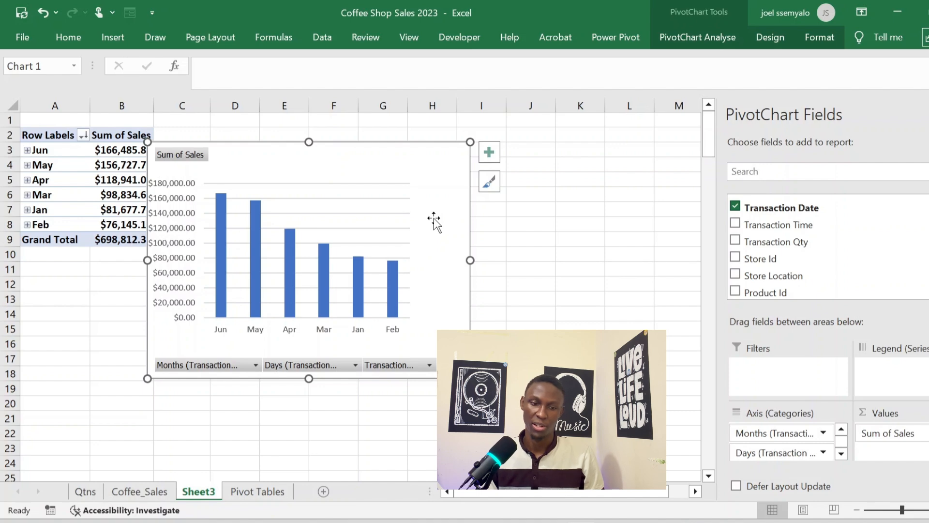
pyautogui.moveTo(392, 155)
pyautogui.mouseDown()
pyautogui.moveTo(431, 160)
pyautogui.moveTo(400, 139)
pyautogui.mouseUp()
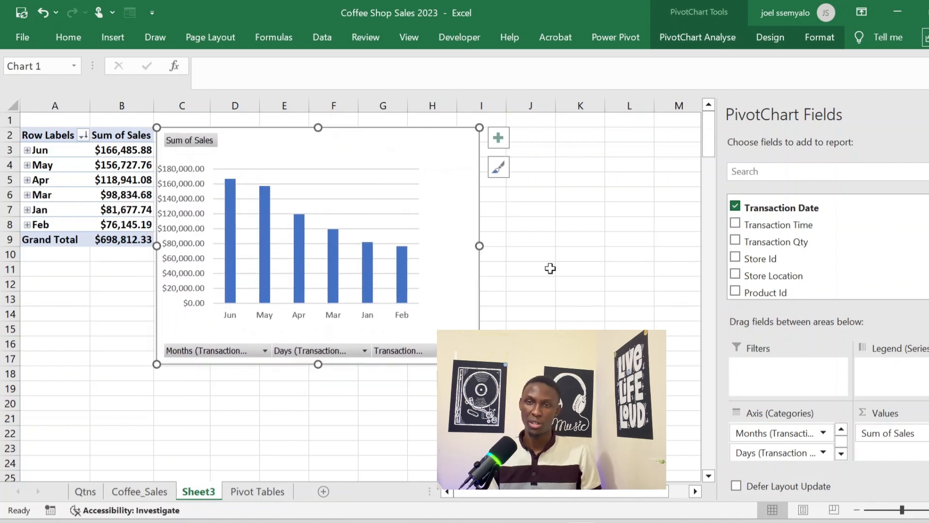